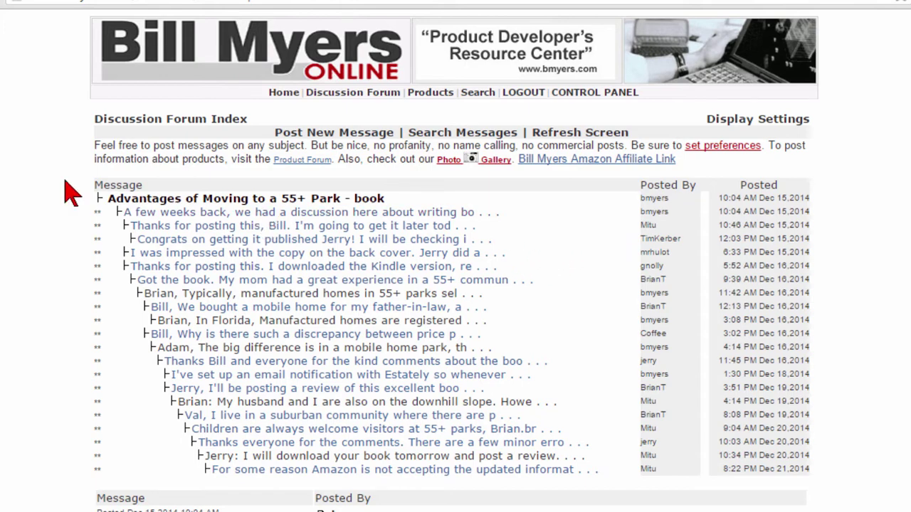
Print the forum thread from the page context menu with Send to Kindle as the destination.
right_click(4, 192)
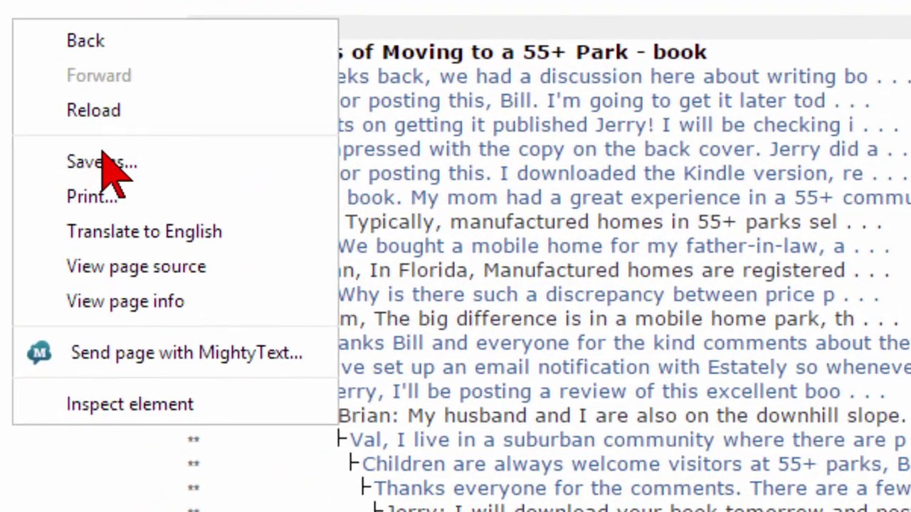
left_click(137, 199)
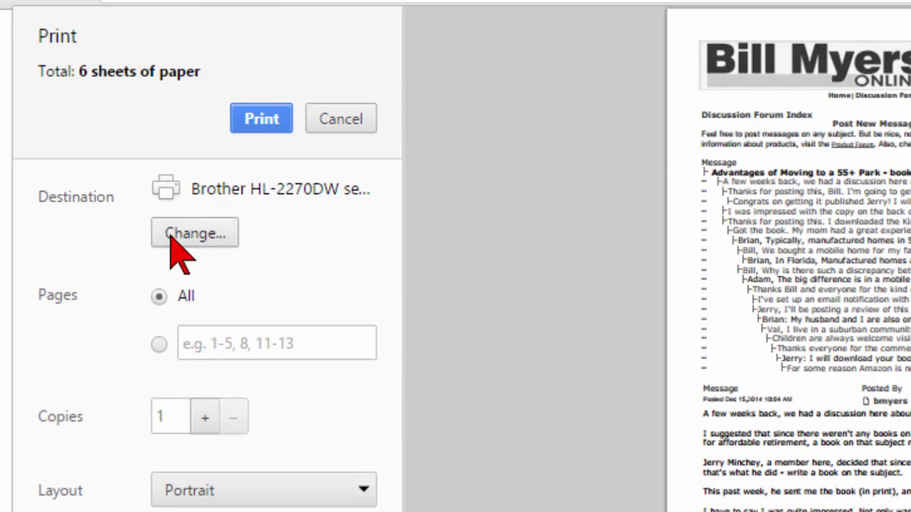
left_click(176, 236)
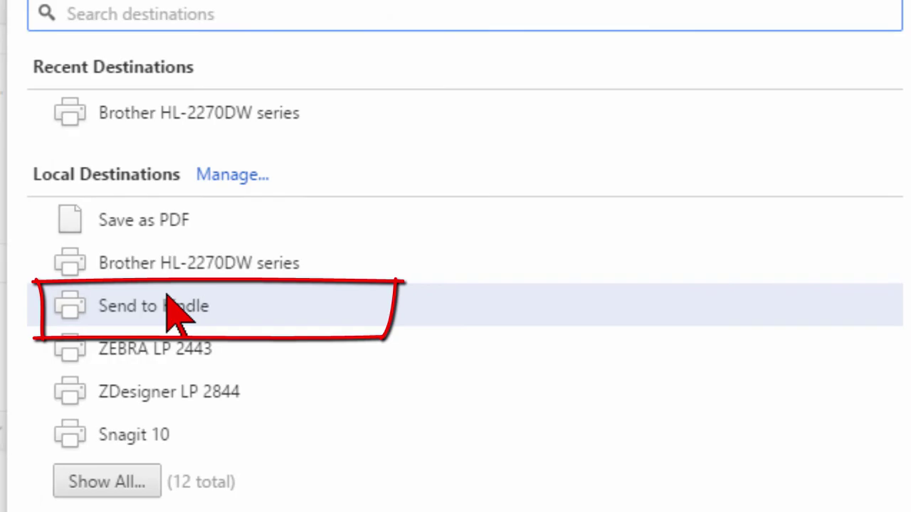
left_click(172, 313)
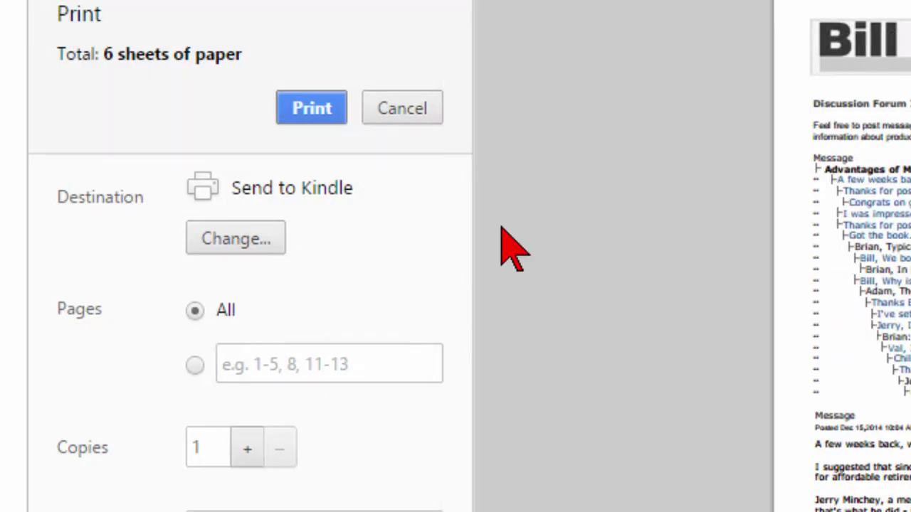
Send the forum page to the Send to Kindle app.
left_click(314, 116)
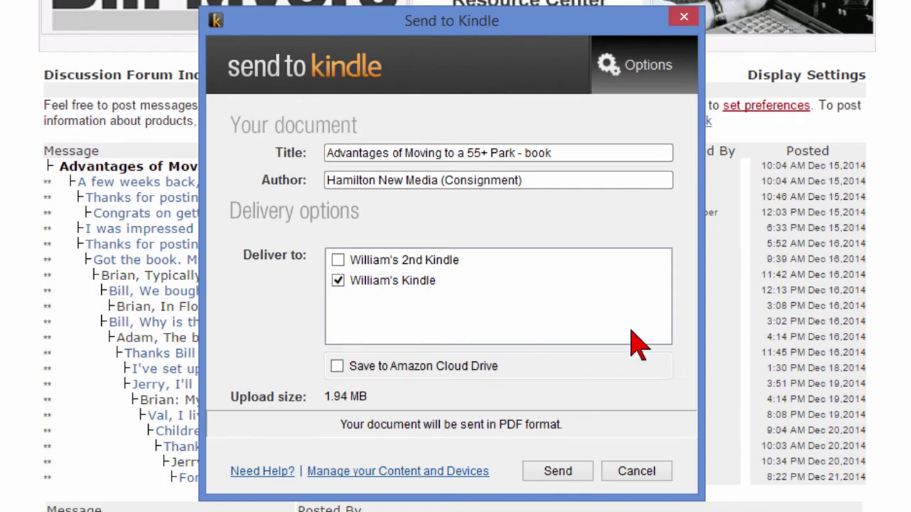
View the Registration details in Send to Kindle Options, then close Options with OK.
left_click(641, 71)
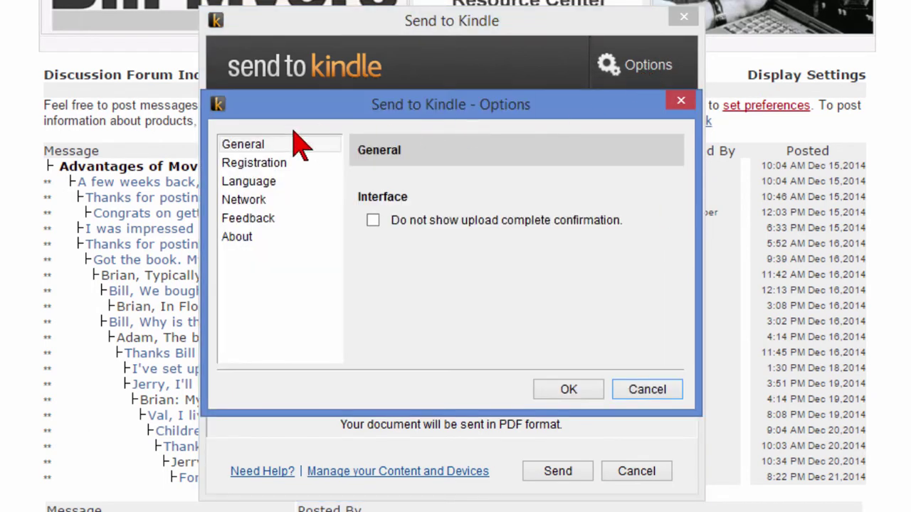
left_click(258, 162)
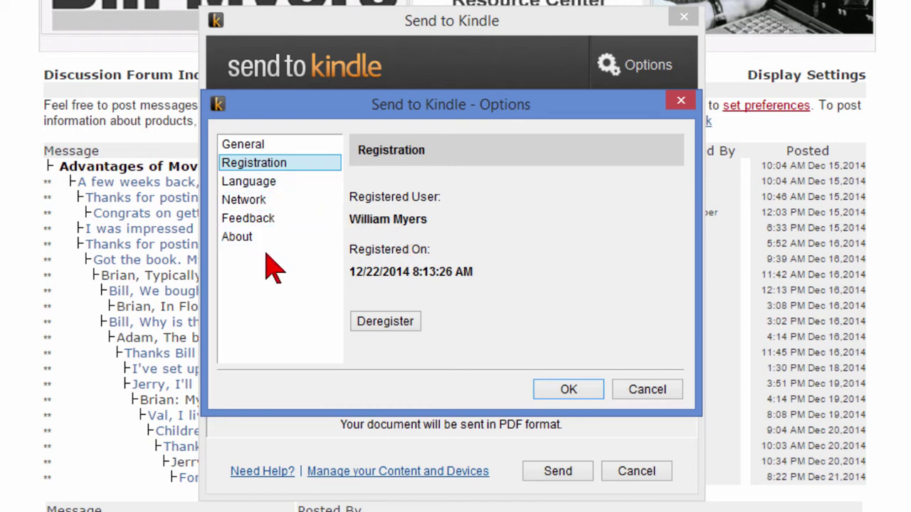
left_click(573, 392)
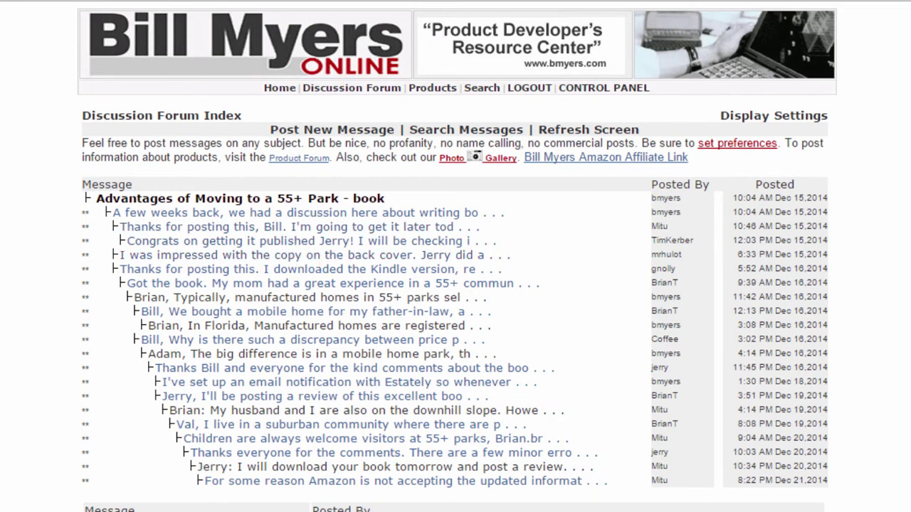
Scroll down through the Motherboard article on superintelligent alien AI.
scroll(853, 118, "down", 3)
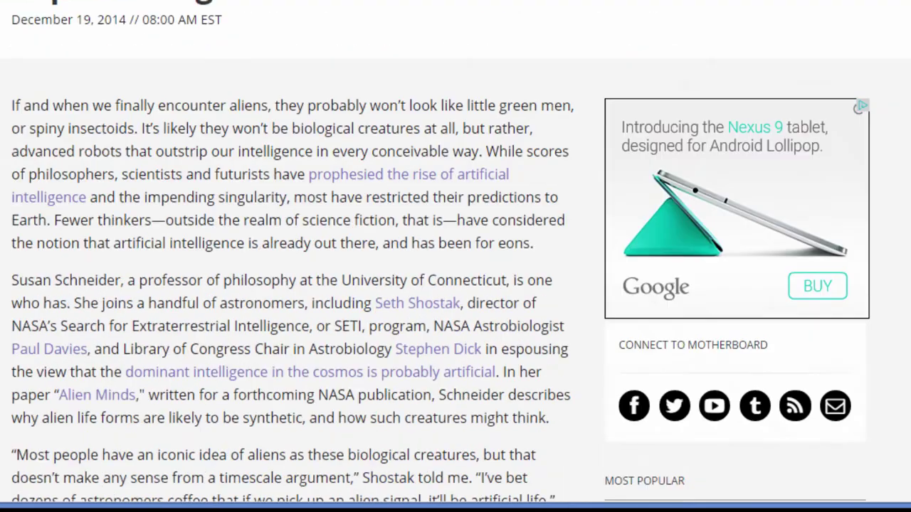
scroll(854, 118, "down", 8)
scroll(455, 256, "down", 4)
scroll(455, 256, "down", 5)
scroll(455, 256, "down", 5)
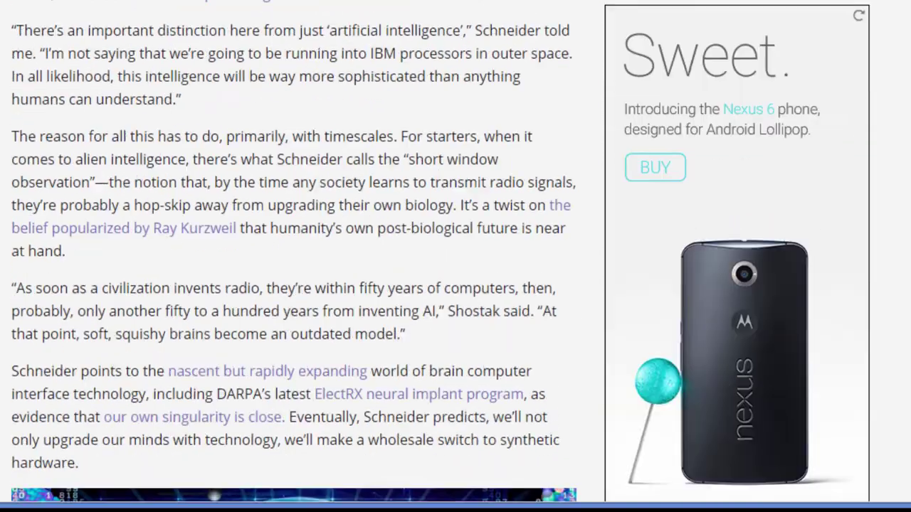
scroll(455, 256, "down", 3)
scroll(455, 256, "down", 4)
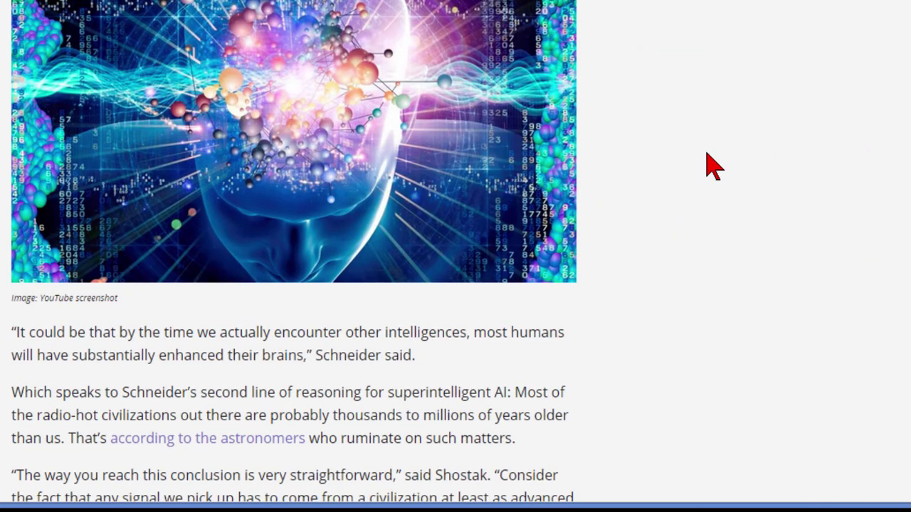